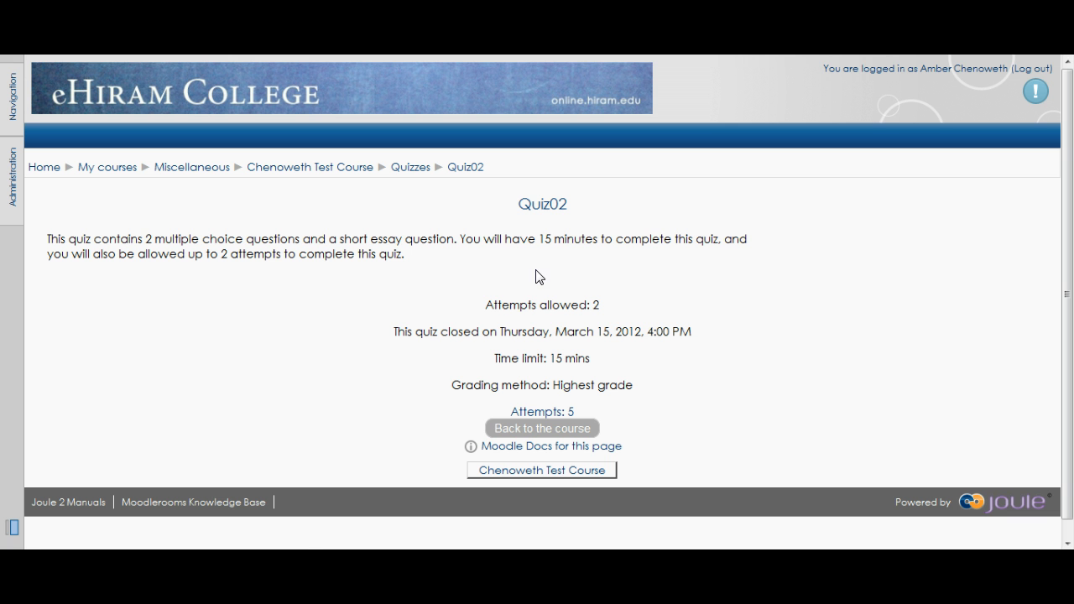
Open the Quiz02 attempts report and review the table of students' grades for each question.
{"action": "left_click", "coordinate": [552, 412]}
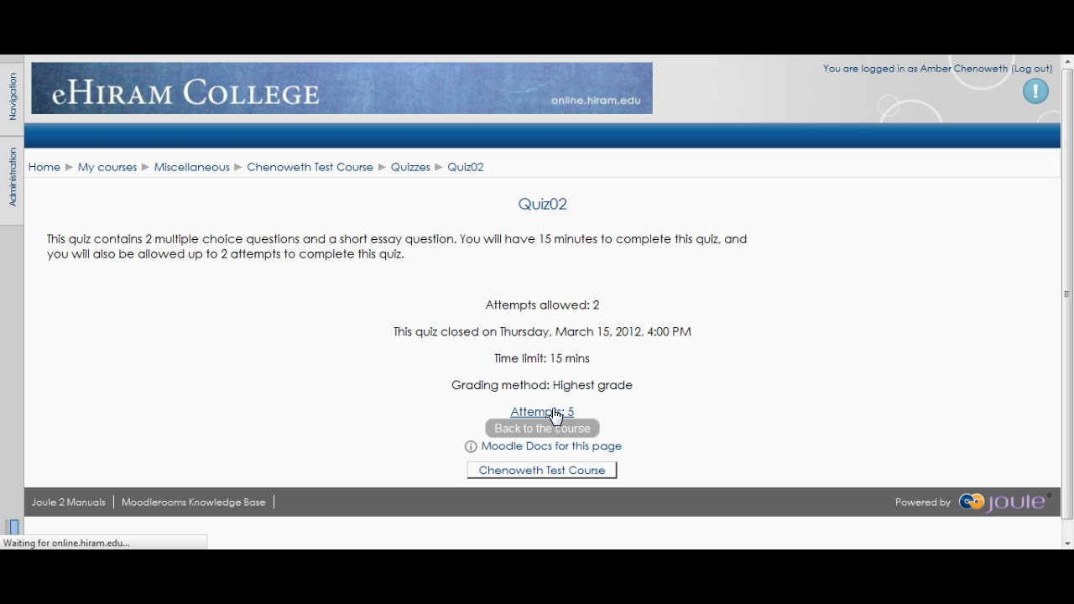
{"action": "scroll", "coordinate": [856, 395], "scroll_direction": "down", "scroll_amount": 3}
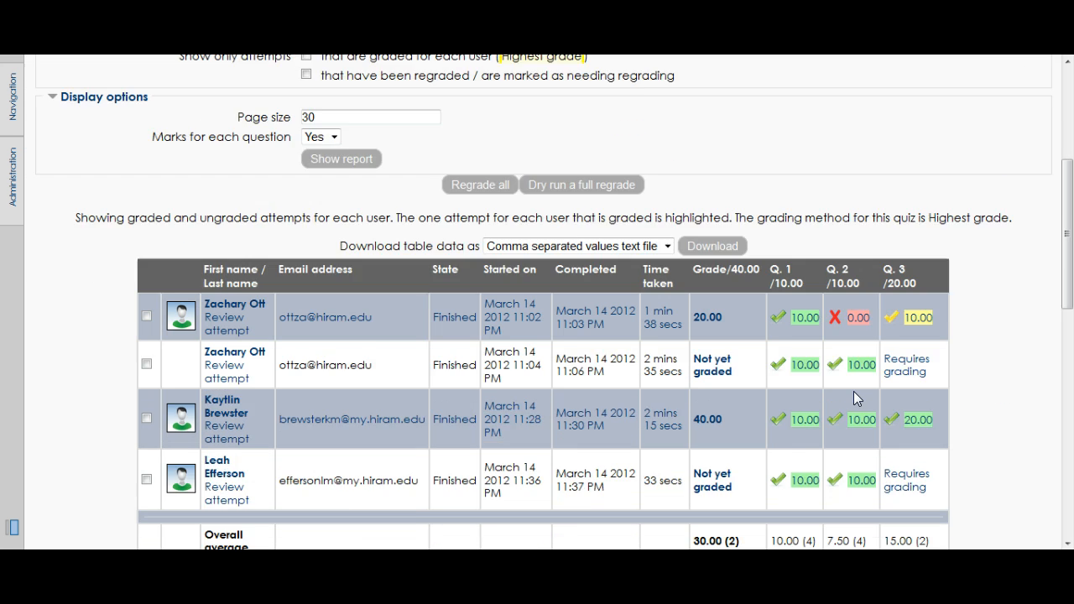
{"action": "scroll", "coordinate": [854, 391], "scroll_direction": "down", "scroll_amount": 3}
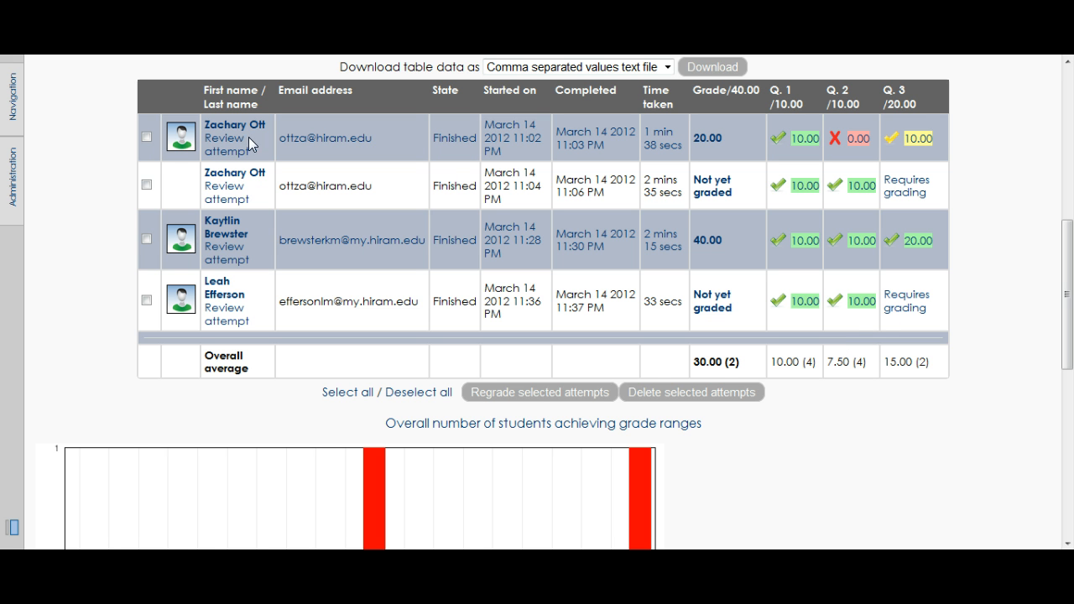
Open manual grading for Quiz02 and show the attempts at the Spring break question that still need grading.
{"action": "left_click", "coordinate": [10, 187]}
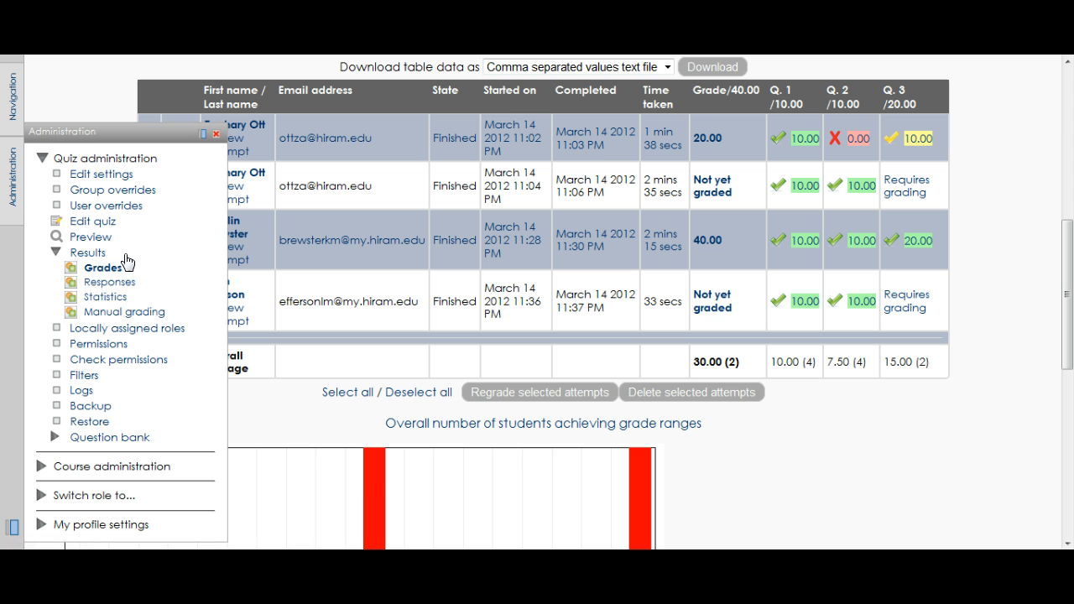
{"action": "left_click", "coordinate": [110, 315]}
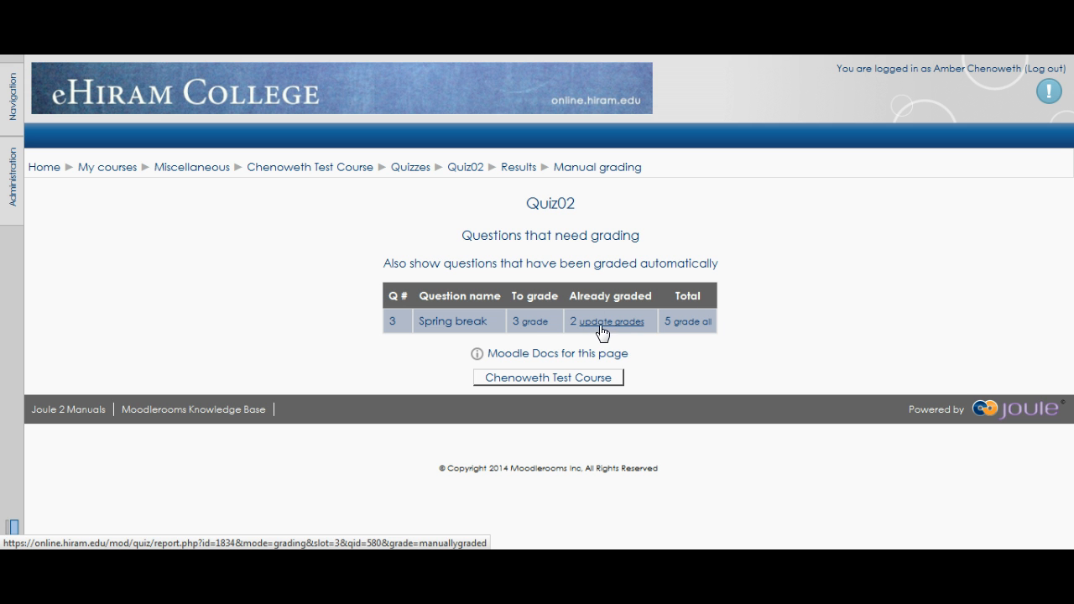
{"action": "left_click", "coordinate": [534, 324]}
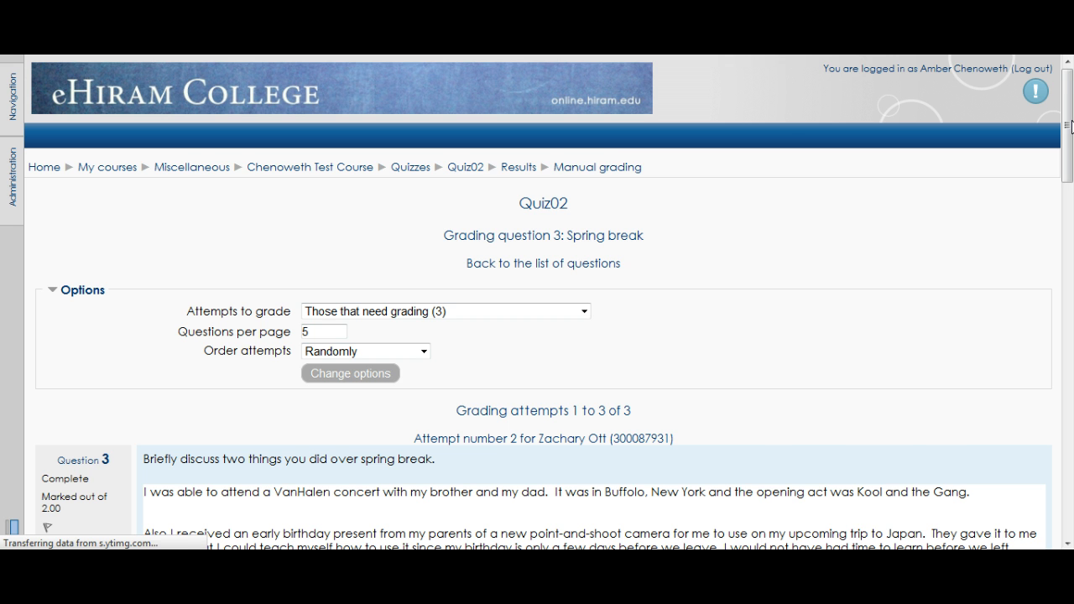
Read the first student's spring break essay and give it a mark of 2 out of 2.00.
{"action": "scroll", "coordinate": [971, 224], "scroll_direction": "down", "scroll_amount": 2}
{"action": "scroll", "coordinate": [684, 294], "scroll_direction": "down", "scroll_amount": 2}
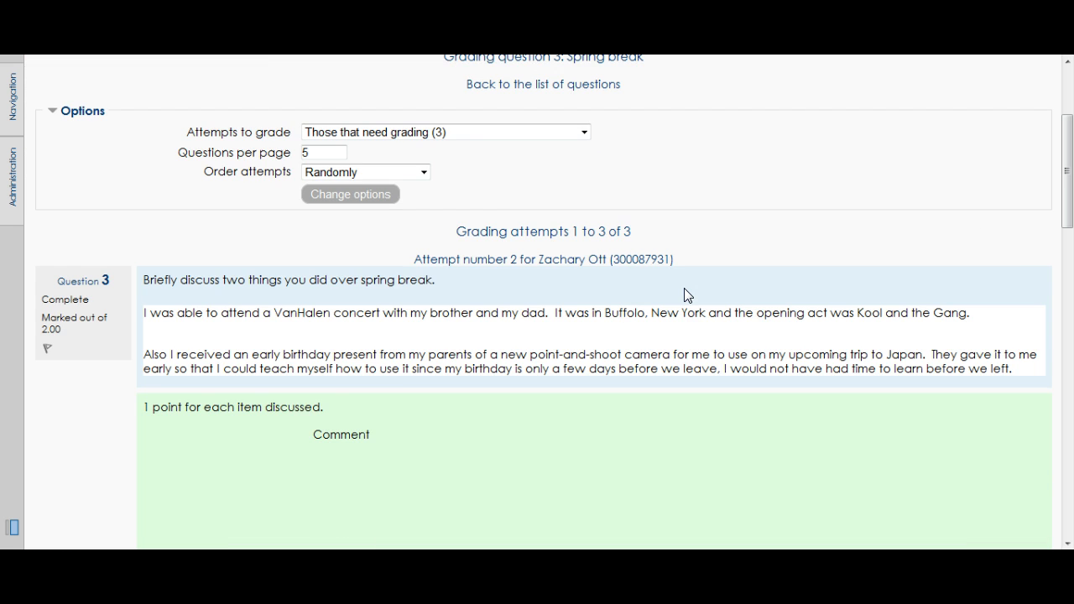
{"action": "scroll", "coordinate": [687, 295], "scroll_direction": "down", "scroll_amount": 2}
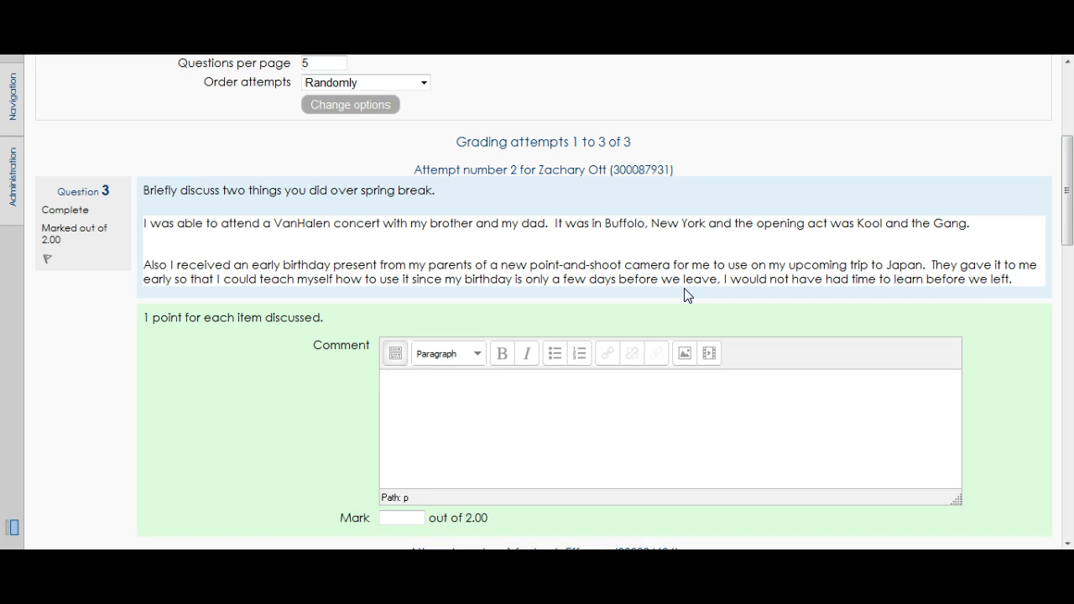
{"action": "scroll", "coordinate": [686, 295], "scroll_direction": "down", "scroll_amount": 2}
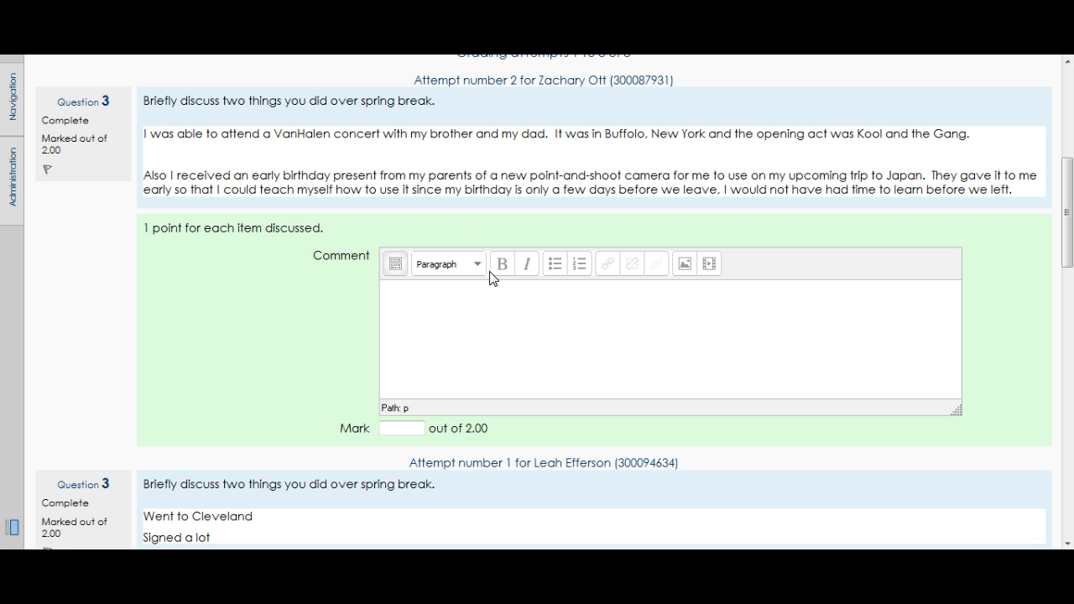
{"action": "left_click", "coordinate": [555, 319]}
{"action": "left_click", "coordinate": [407, 429]}
{"action": "type", "text": "2"}
{"action": "left_click", "coordinate": [522, 430]}
Comment "Discussion too brief." on the second student's essay and give it a mark of 1 out of 2.00.
{"action": "scroll", "coordinate": [532, 439], "scroll_direction": "down", "scroll_amount": 1}
{"action": "scroll", "coordinate": [531, 440], "scroll_direction": "down", "scroll_amount": 3}
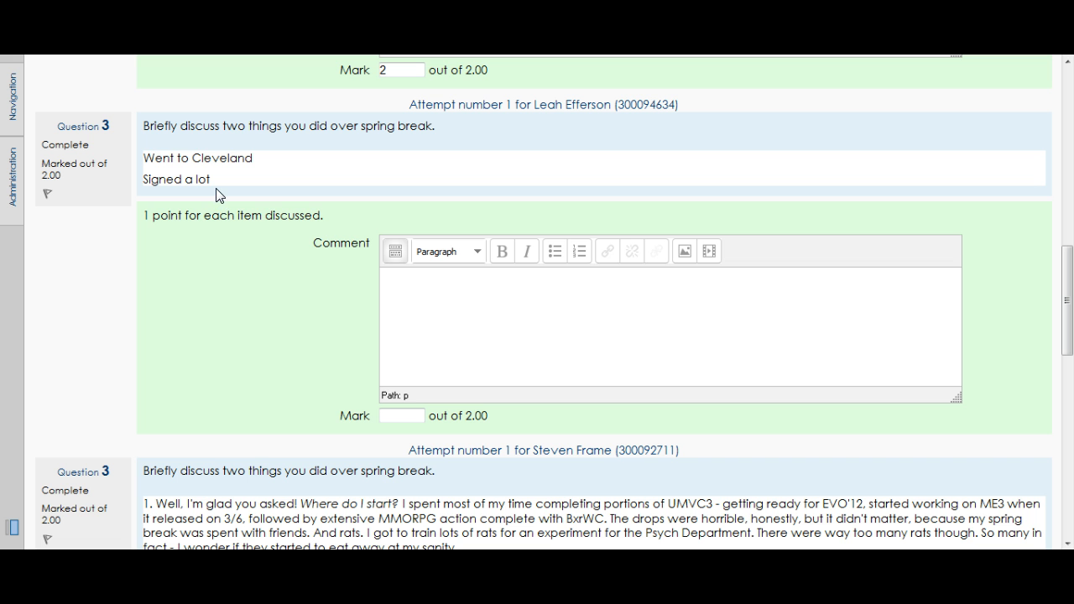
{"action": "left_click", "coordinate": [409, 319]}
{"action": "type", "text": "Discussion too brief."}
{"action": "left_click", "coordinate": [401, 417]}
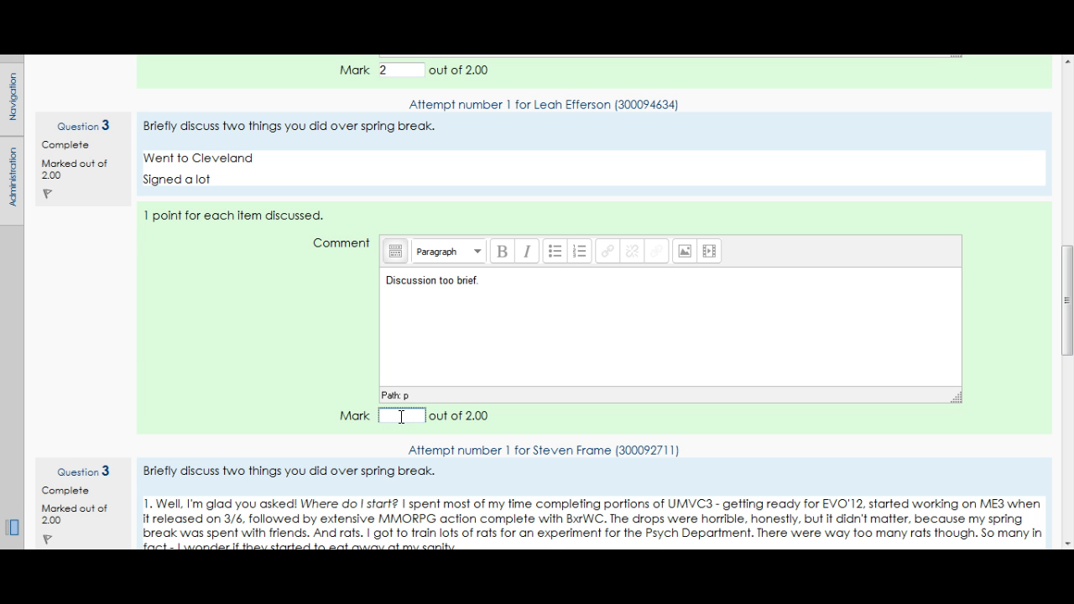
{"action": "type", "text": "1"}
{"action": "left_click", "coordinate": [524, 418]}
Save the entered essay marks and comment, leaving the last student's attempt ungraded.
{"action": "scroll", "coordinate": [528, 423], "scroll_direction": "up", "scroll_amount": 2}
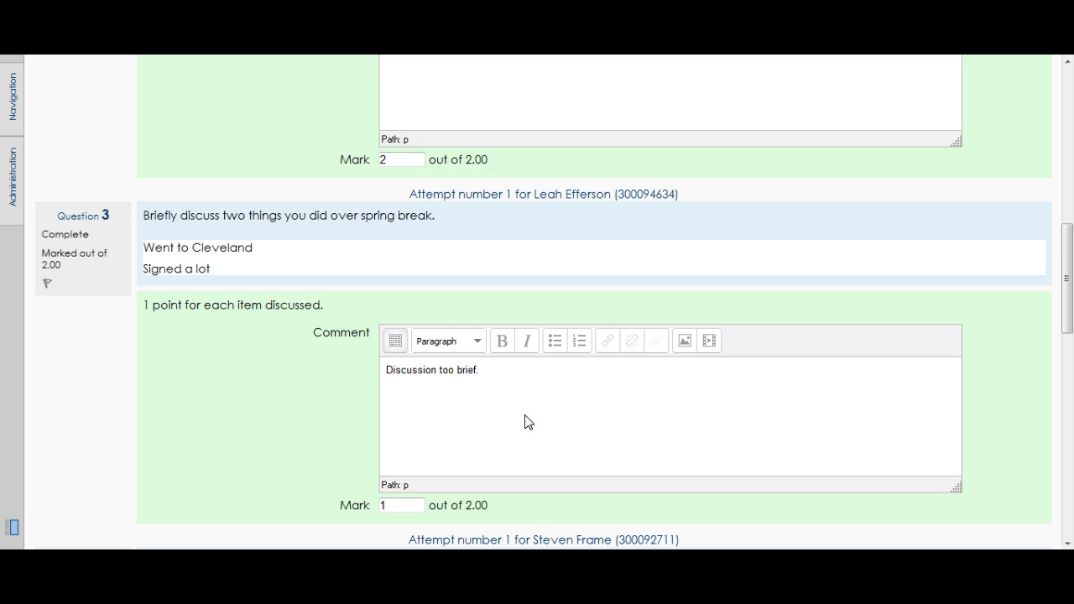
{"action": "left_click_drag", "start_coordinate": [1067, 256], "coordinate": [1069, 466]}
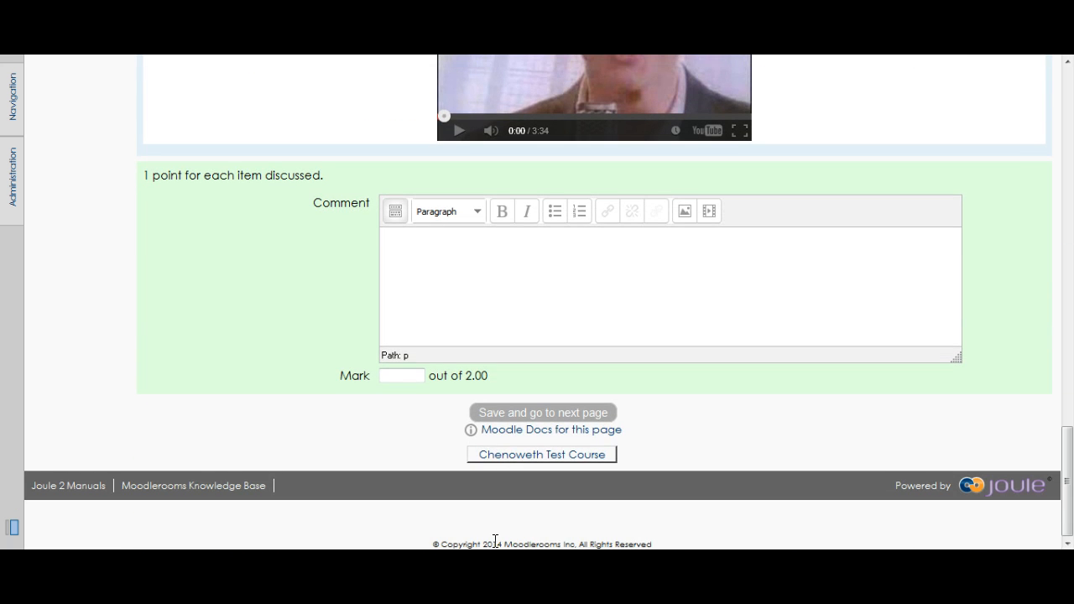
{"action": "left_click", "coordinate": [532, 413]}
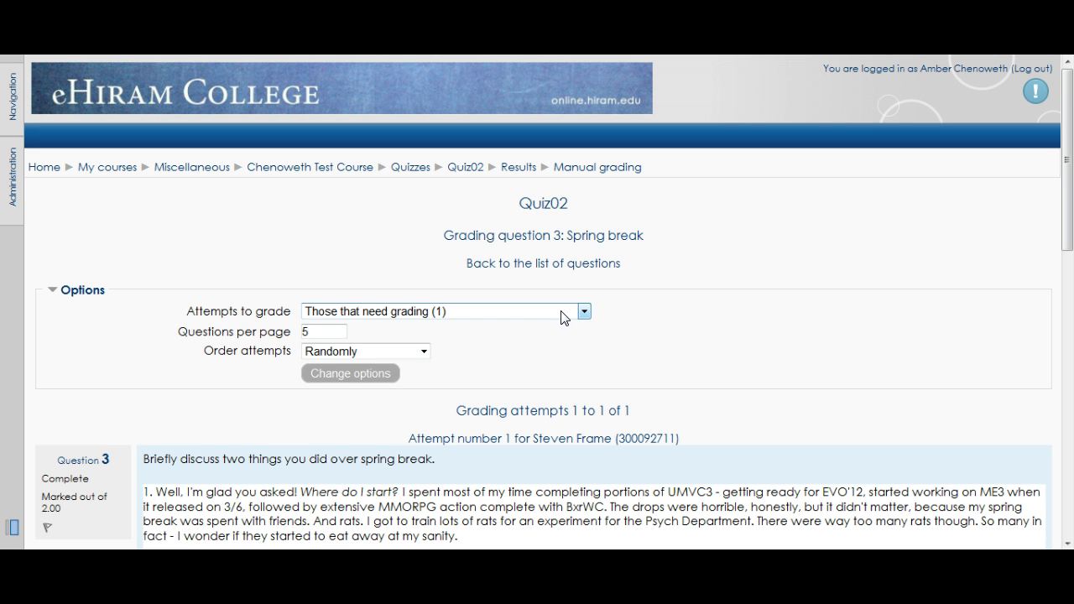
Return to the Quiz02 results report and review the attempts table with the essay grades.
{"action": "left_click", "coordinate": [519, 167]}
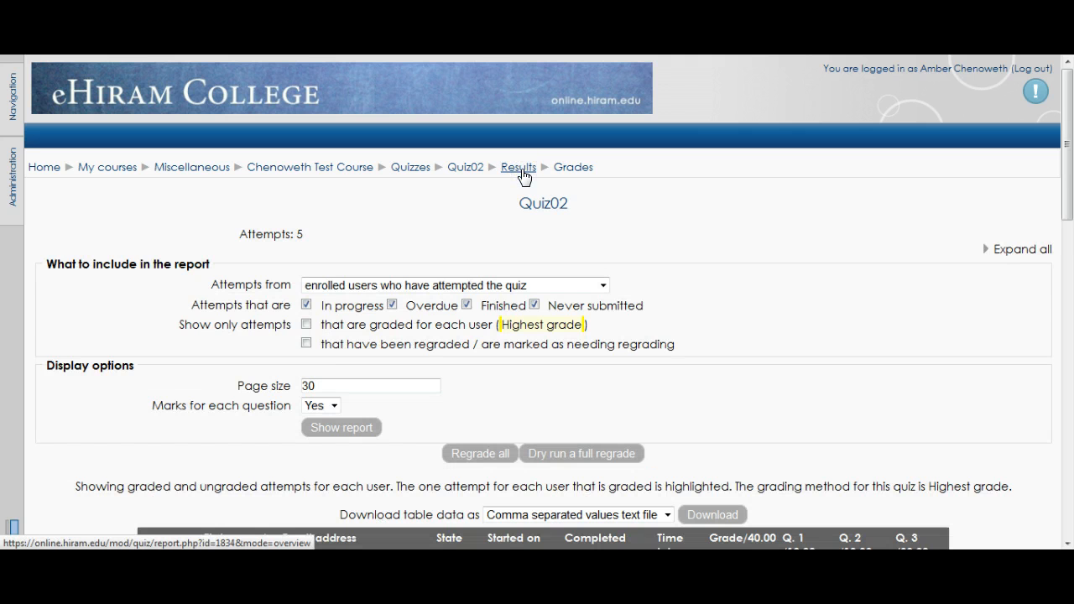
{"action": "left_click_drag", "start_coordinate": [1067, 165], "coordinate": [1067, 277]}
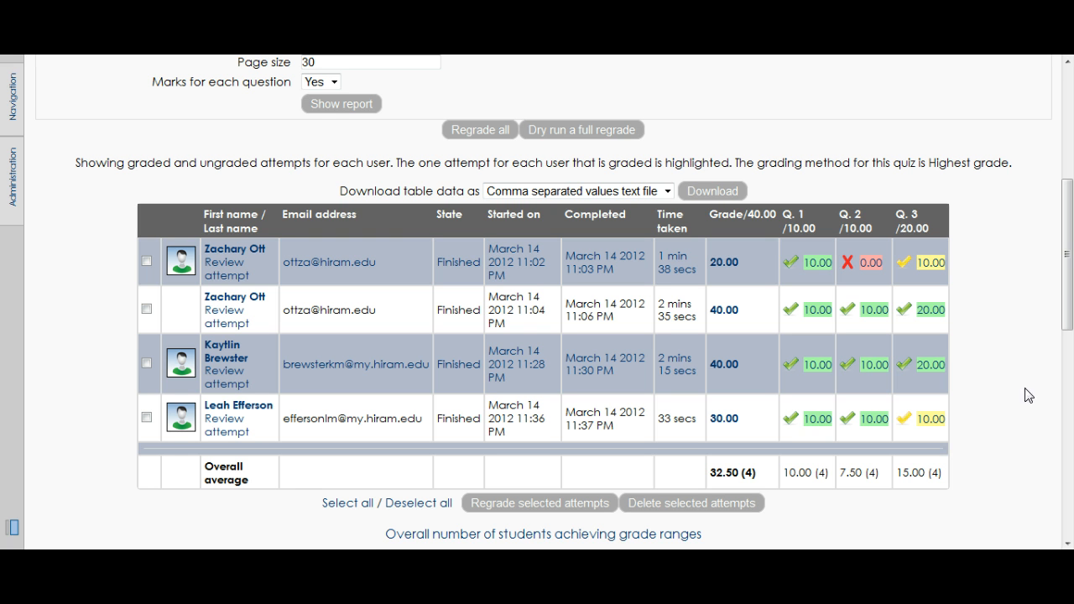
{"action": "left_click_drag", "start_coordinate": [1069, 277], "coordinate": [1070, 296]}
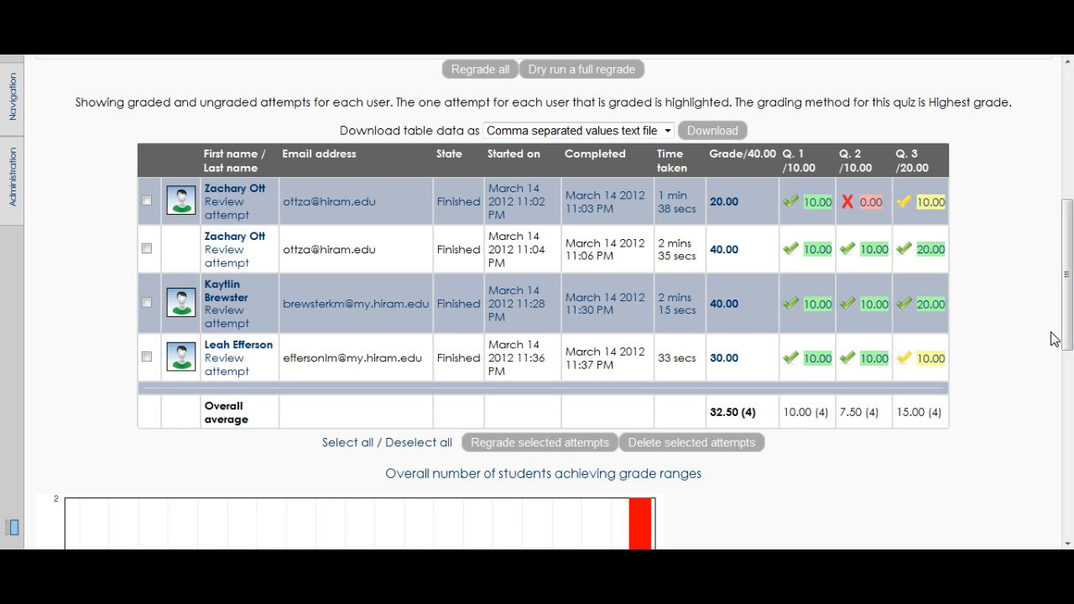
Open the incorrect question 2 response of the first listed attempt and examine its answer and response history.
{"action": "left_click", "coordinate": [872, 203]}
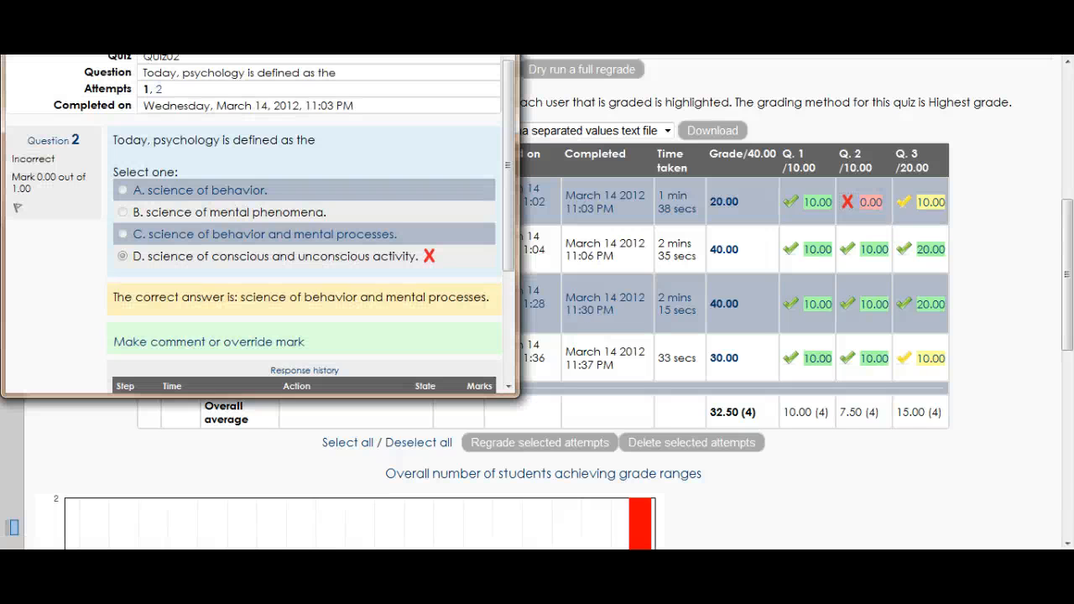
{"action": "scroll", "coordinate": [260, 227], "scroll_direction": "up", "scroll_amount": 1}
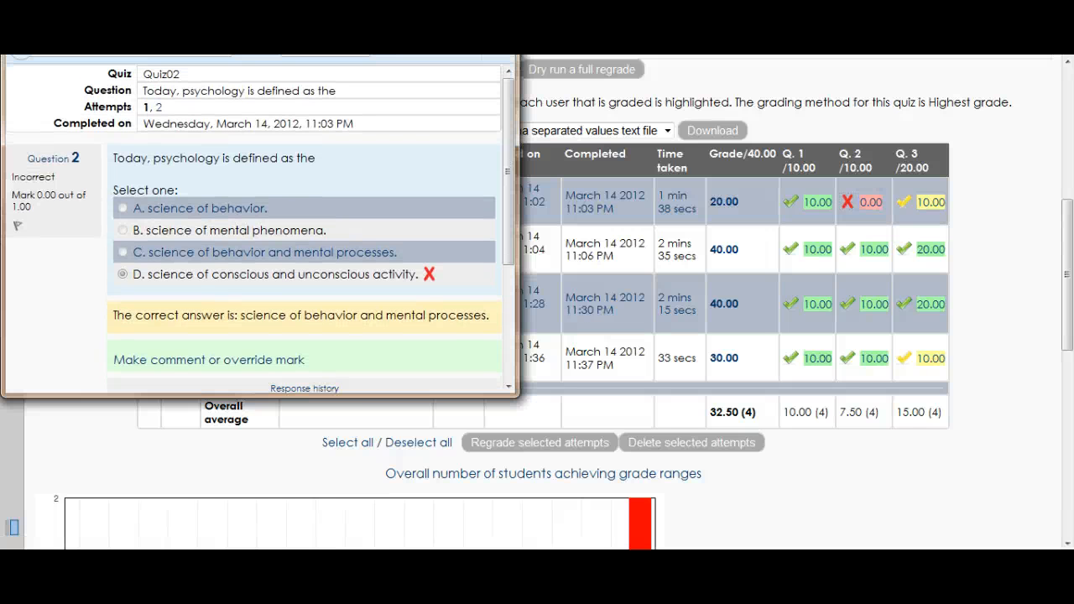
{"action": "left_click", "coordinate": [511, 117]}
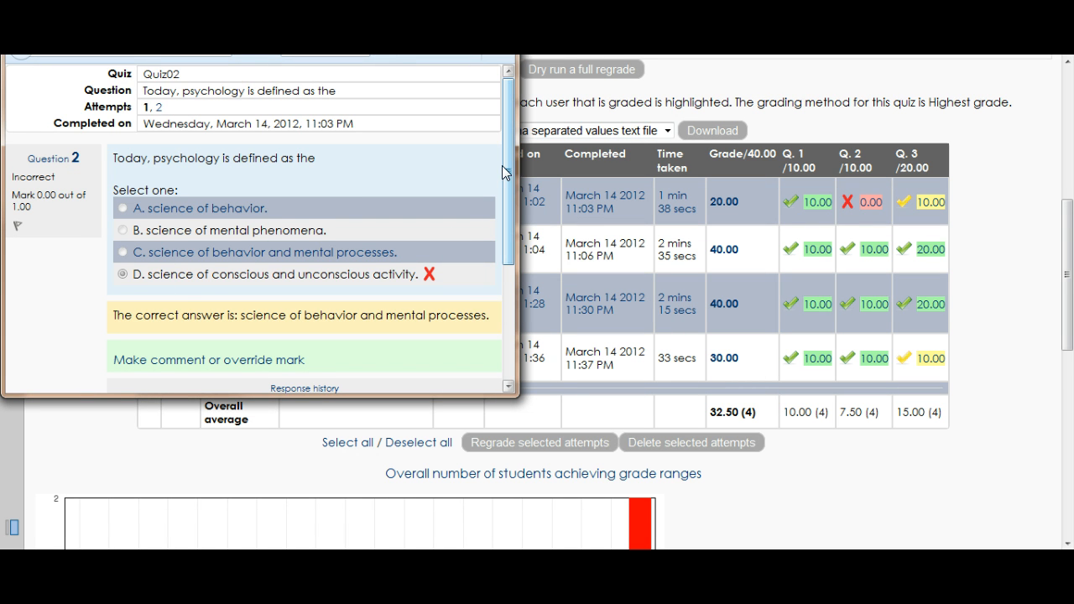
{"action": "left_click_drag", "start_coordinate": [507, 166], "coordinate": [534, 238]}
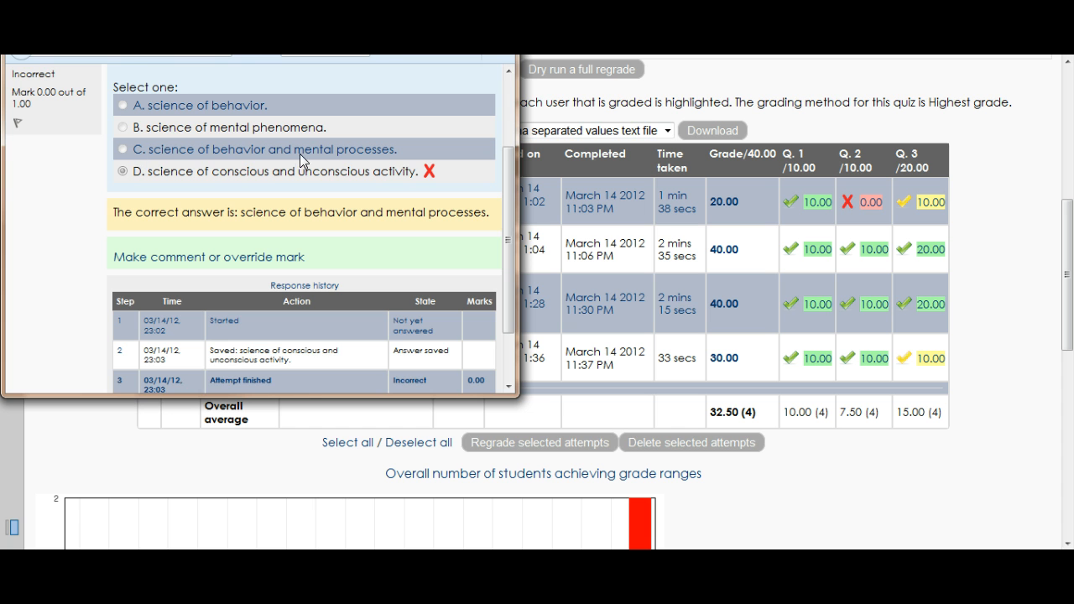
{"action": "left_click_drag", "start_coordinate": [506, 189], "coordinate": [511, 175]}
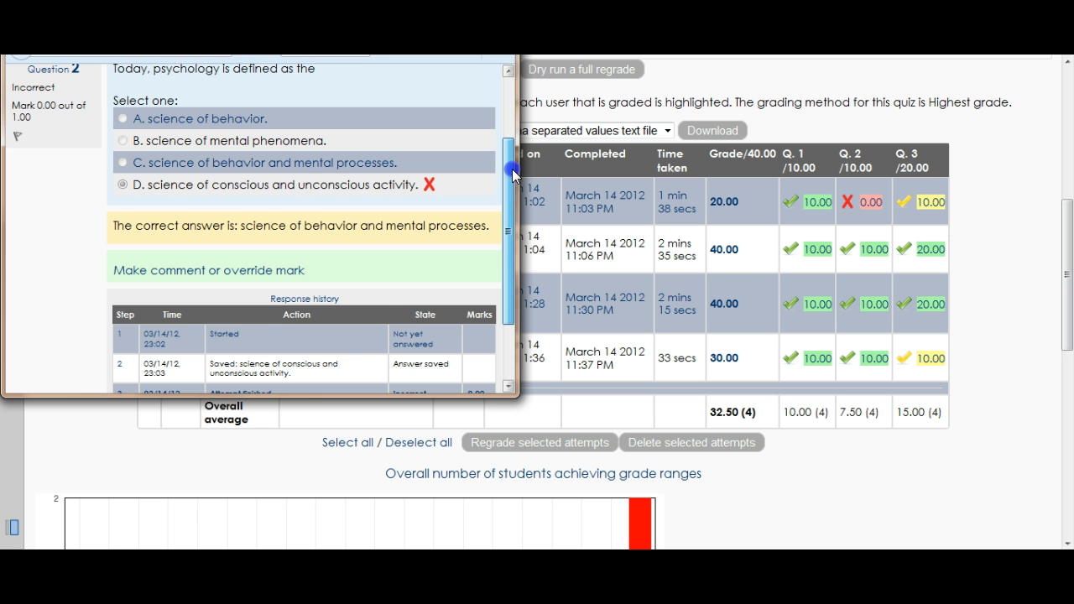
{"action": "left_click_drag", "start_coordinate": [513, 173], "coordinate": [530, 277]}
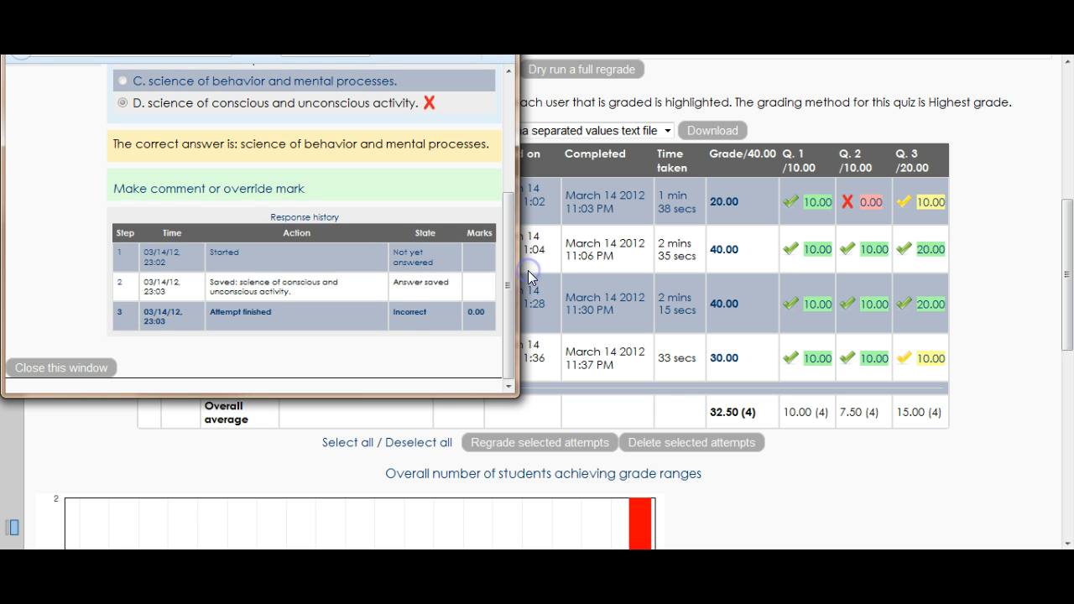
Override the mark for this question 2 response with 0.50 out of 1.00 and save it.
{"action": "left_click", "coordinate": [168, 191]}
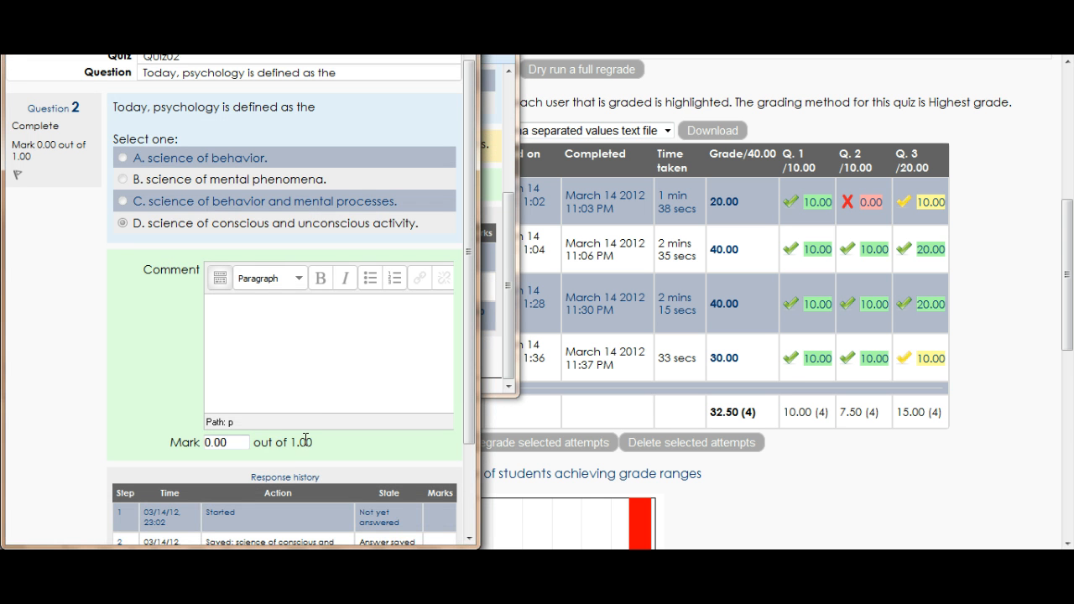
{"action": "left_click", "coordinate": [222, 442]}
{"action": "double_click", "coordinate": [220, 445]}
{"action": "left_click_drag", "start_coordinate": [213, 442], "coordinate": [227, 439]}
{"action": "type", "text": "5"}
{"action": "left_click", "coordinate": [348, 437]}
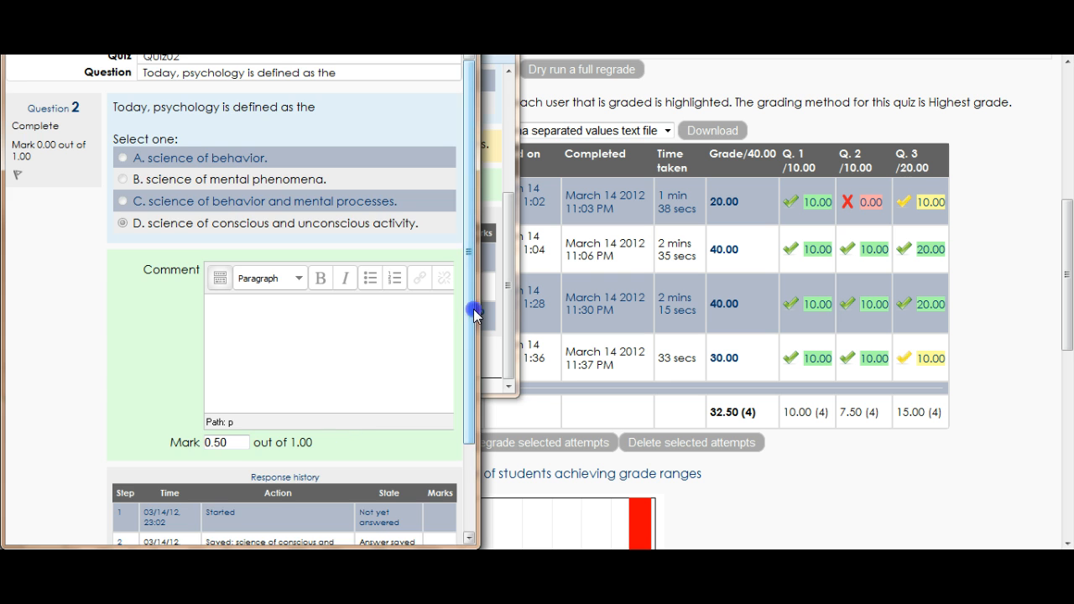
{"action": "left_click_drag", "start_coordinate": [475, 314], "coordinate": [475, 401]}
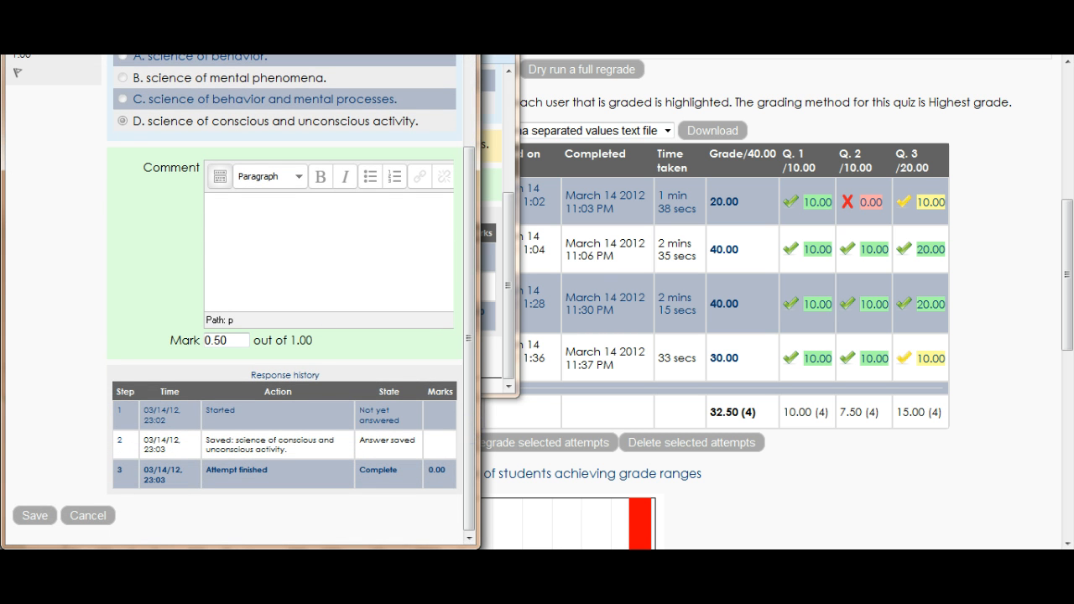
{"action": "left_click", "coordinate": [32, 520]}
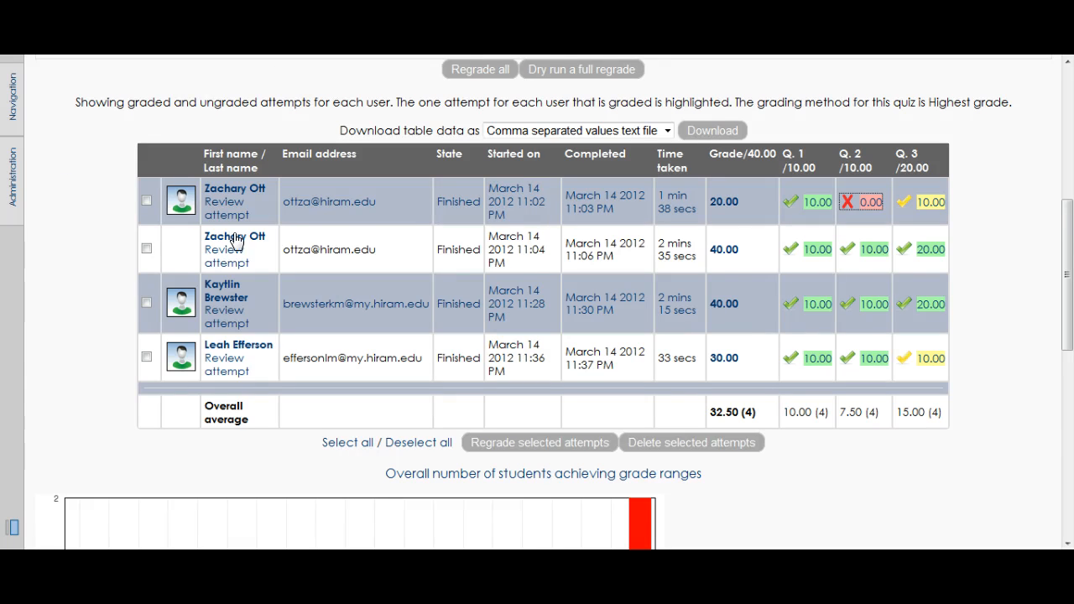
Check the grades report for the first attempt's question 2 score, total grade and the overall average.
{"action": "left_click", "coordinate": [868, 472]}
{"action": "scroll", "coordinate": [868, 472], "scroll_direction": "up", "scroll_amount": 2}
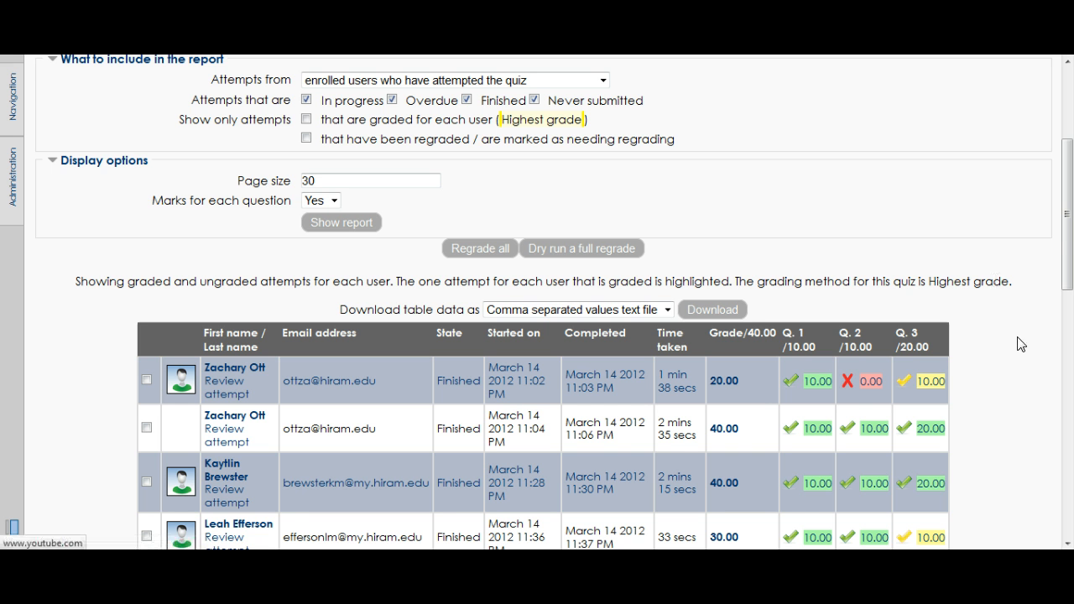
{"action": "scroll", "coordinate": [890, 385], "scroll_direction": "down", "scroll_amount": 1}
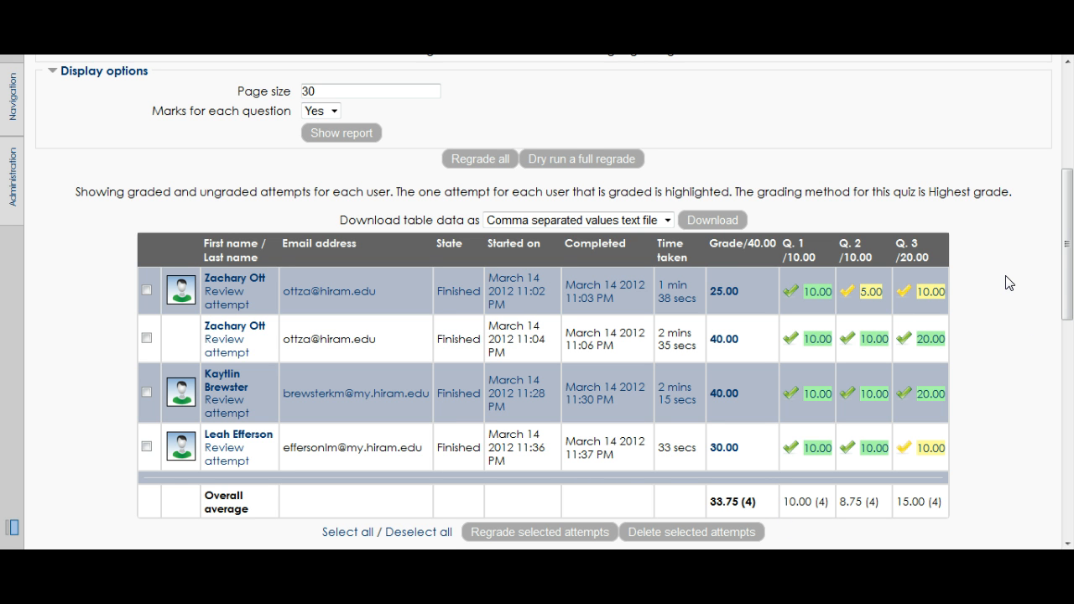
{"action": "left_click_drag", "start_coordinate": [1069, 261], "coordinate": [1071, 285]}
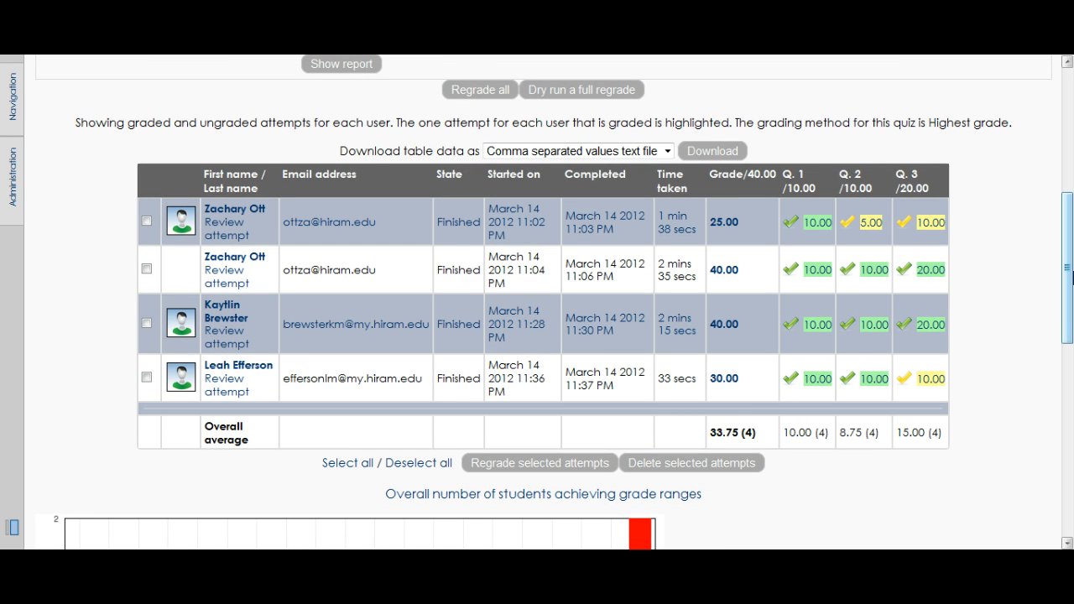
{"action": "left_click_drag", "start_coordinate": [1070, 277], "coordinate": [1069, 277]}
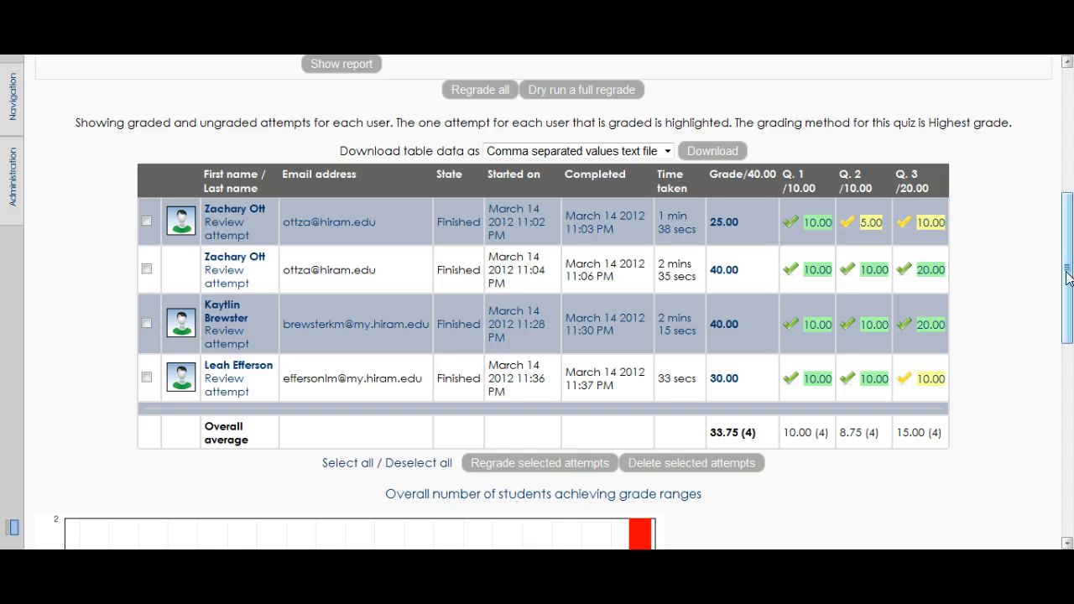